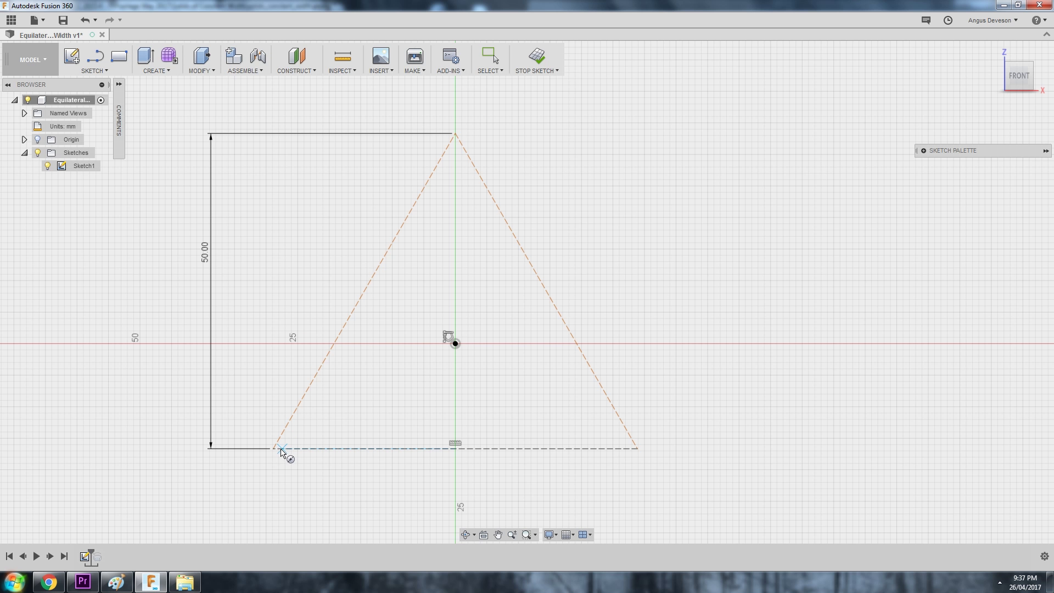
Draw circles centred on the lower-left, lower-right and top vertices, each reaching another vertex
{"action": "left_click", "coordinate": [274, 448]}
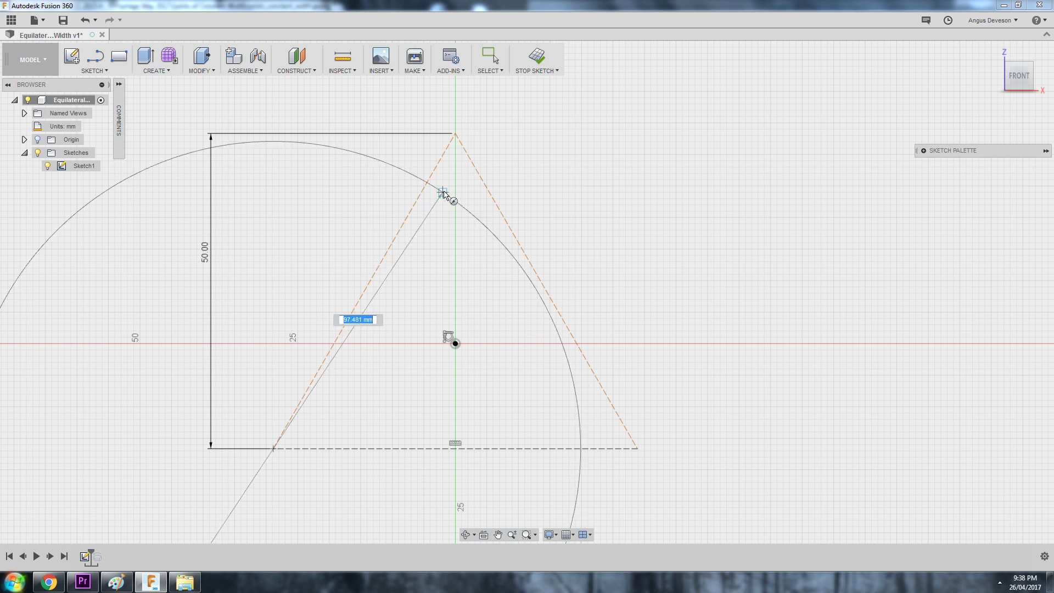
{"action": "left_click", "coordinate": [454, 134]}
{"action": "left_click", "coordinate": [637, 448]}
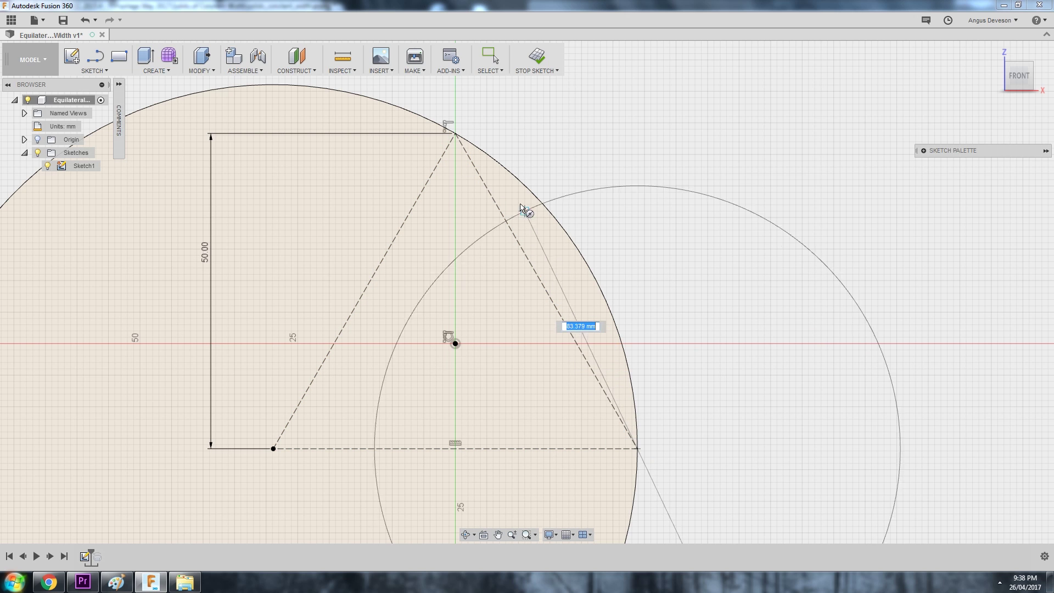
{"action": "left_click", "coordinate": [453, 134]}
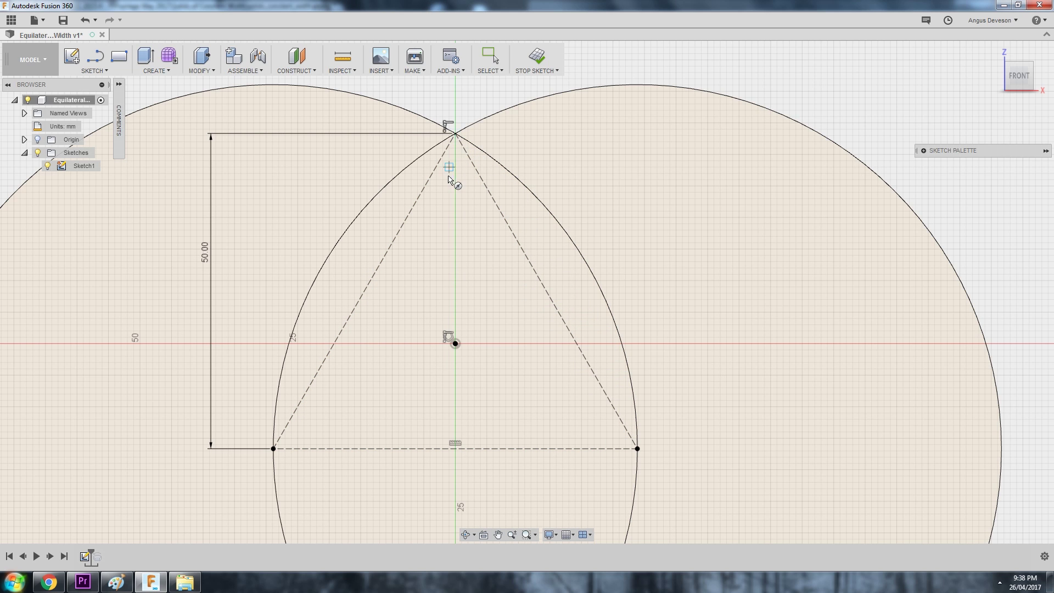
{"action": "left_click", "coordinate": [455, 134]}
{"action": "left_click", "coordinate": [273, 449]}
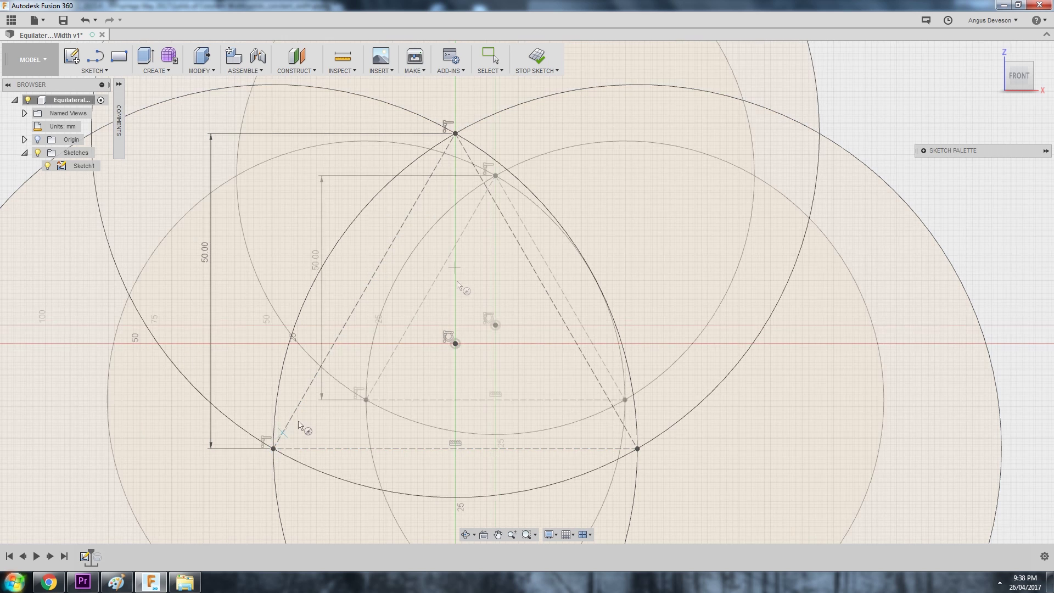
{"action": "scroll", "coordinate": [439, 257], "scroll_direction": "down", "scroll_amount": 2}
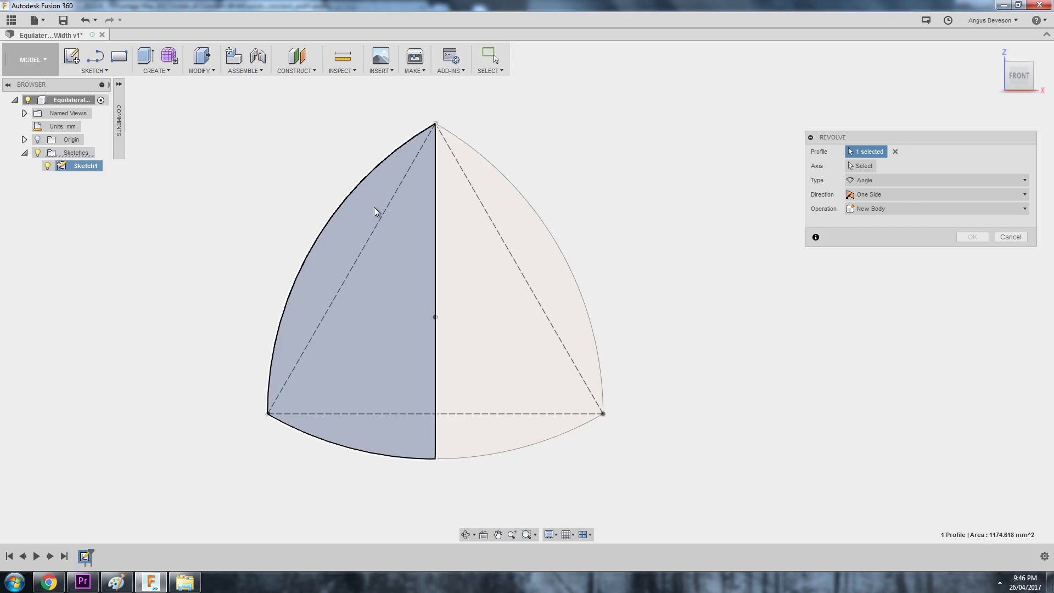
Use the vertical centre line as the revolve axis and orbit to inspect the 360° solid
{"action": "left_click", "coordinate": [863, 167]}
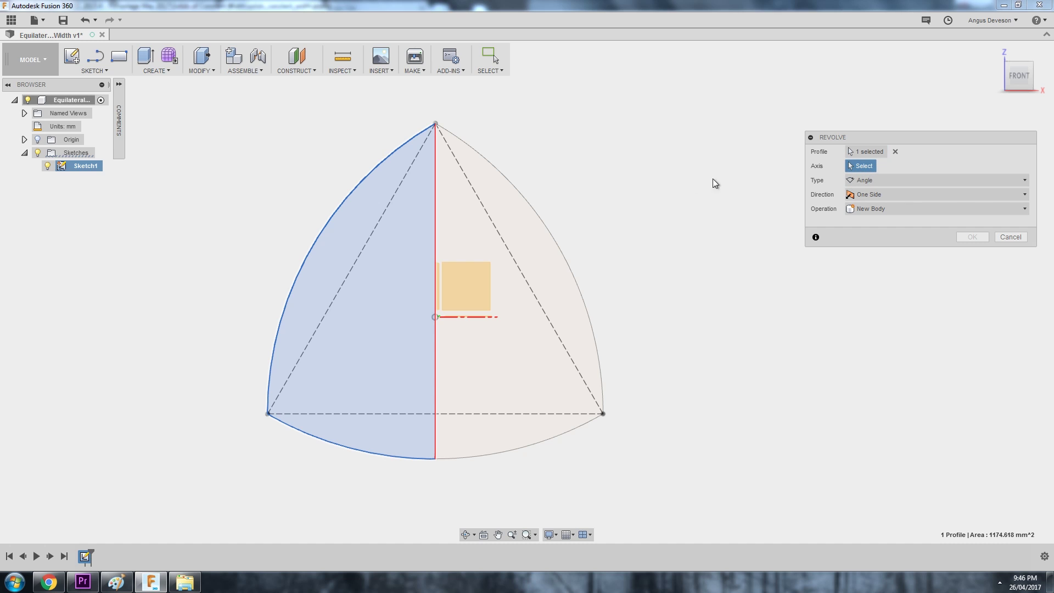
{"action": "left_click", "coordinate": [437, 192]}
{"action": "middle_click_drag", "start_coordinate": [277, 283], "coordinate": [494, 423], "text": "shift"}
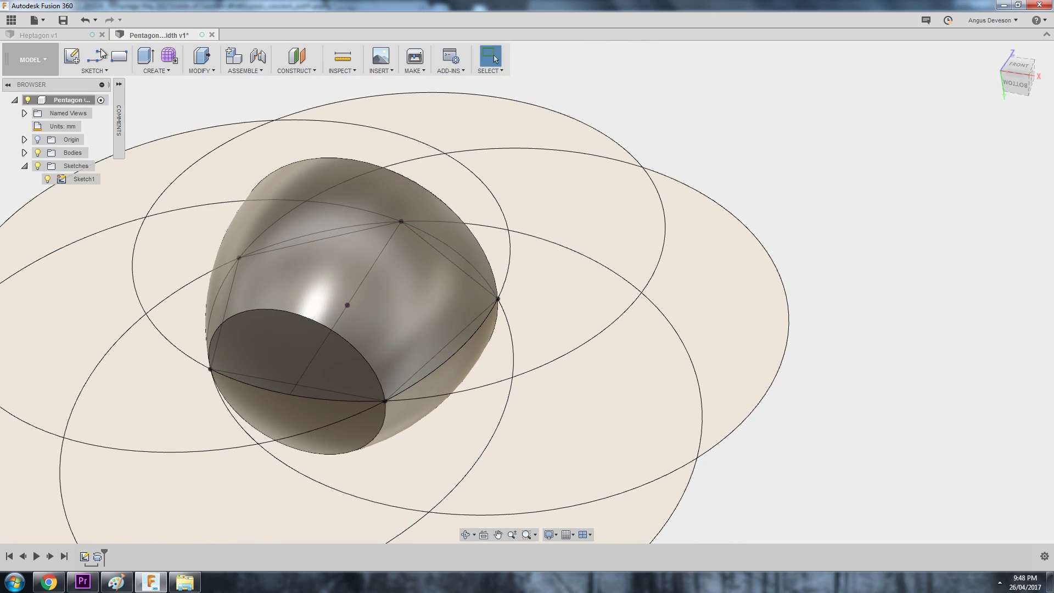
Open the Heptagon v1 design and orbit around its revolved solid
{"action": "left_click", "coordinate": [48, 35]}
{"action": "middle_click_drag", "start_coordinate": [277, 183], "coordinate": [331, 218], "text": "shift"}
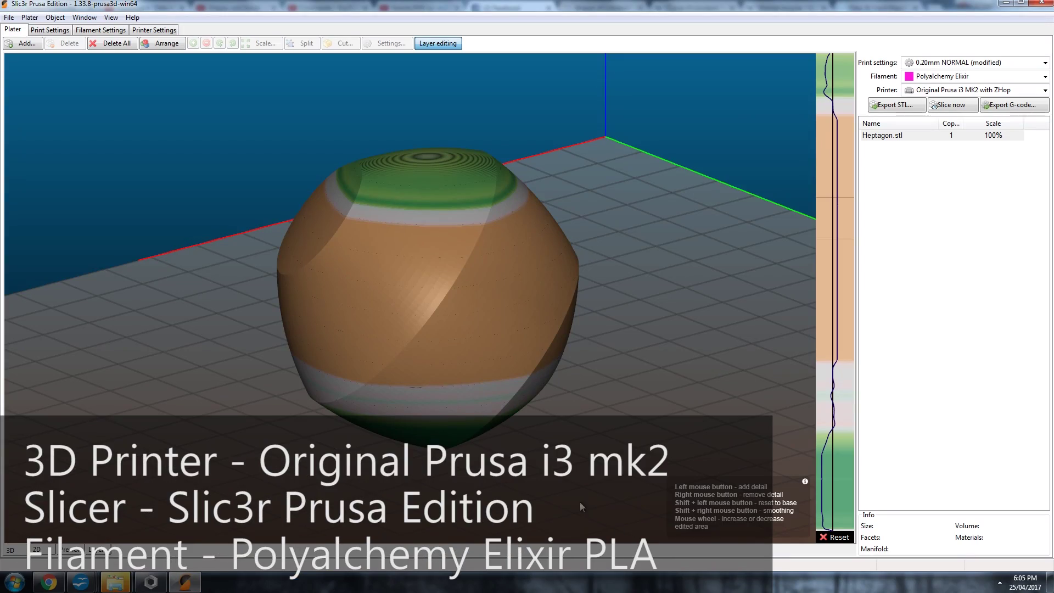
Orbit the Slic3r plater view around the Heptagon.stl model from two angles
{"action": "left_click_drag", "start_coordinate": [429, 342], "coordinate": [233, 364]}
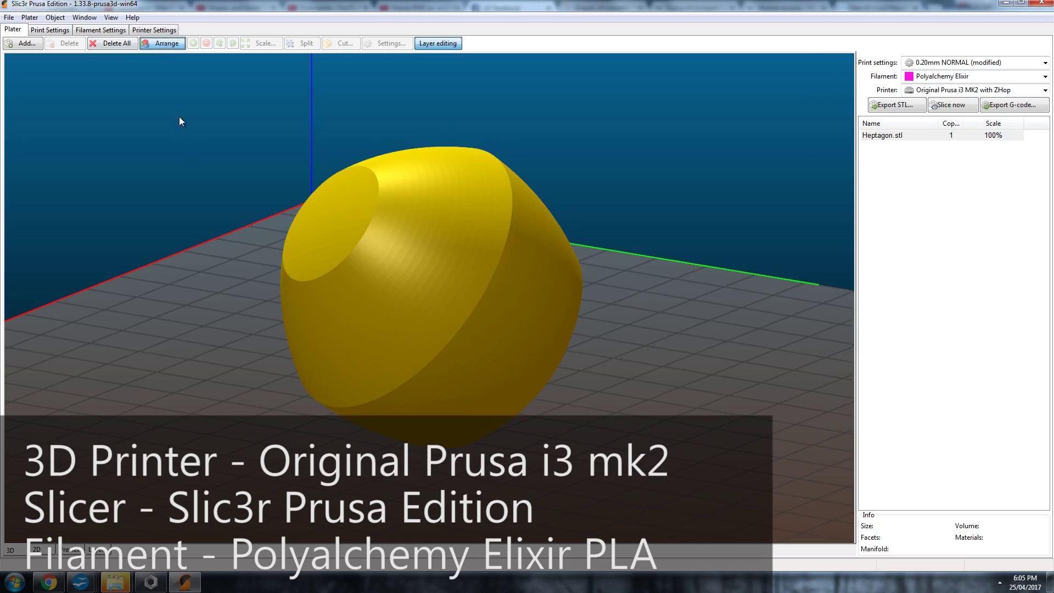
{"action": "left_click_drag", "start_coordinate": [209, 217], "coordinate": [165, 230]}
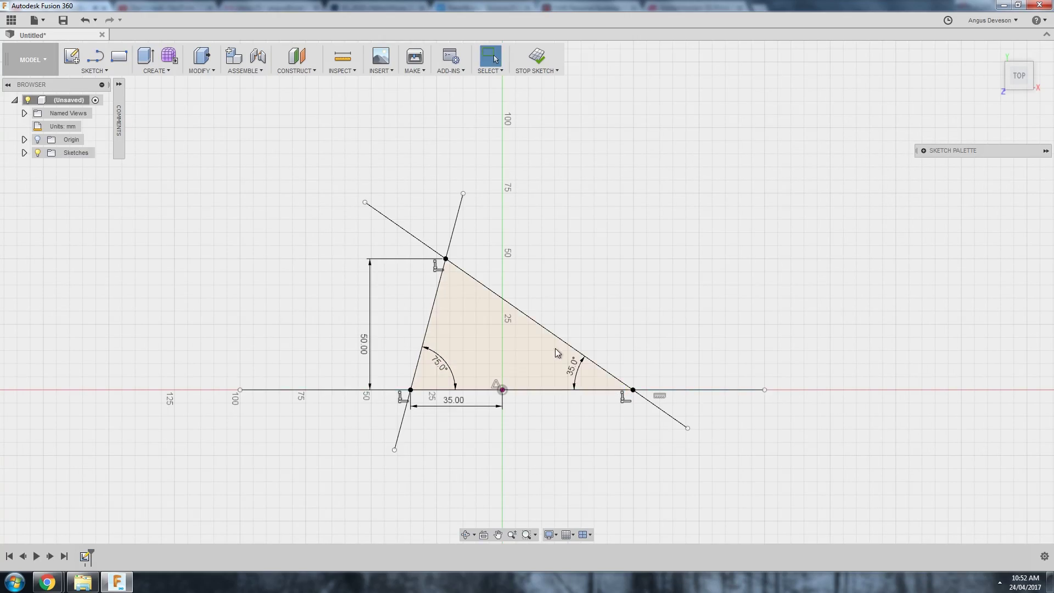
Draw a large circle on the lower-left vertex touching the top circle, and make it tangent to the right circle
{"action": "mouse_move", "coordinate": [557, 353]}
{"action": "middle_mouse_down"}
{"action": "mouse_move", "coordinate": [591, 305]}
{"action": "mouse_move", "coordinate": [483, 258]}
{"action": "middle_mouse_up"}
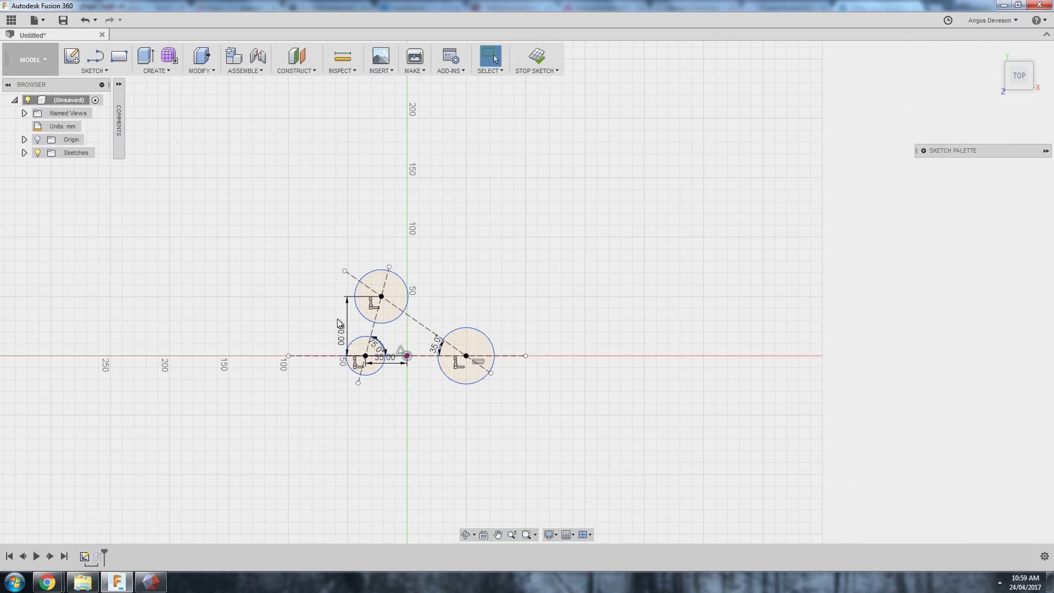
{"action": "scroll", "coordinate": [339, 323], "scroll_direction": "up", "scroll_amount": 3}
{"action": "key", "text": "c"}
{"action": "left_click", "coordinate": [337, 372]}
{"action": "left_click", "coordinate": [407, 213]}
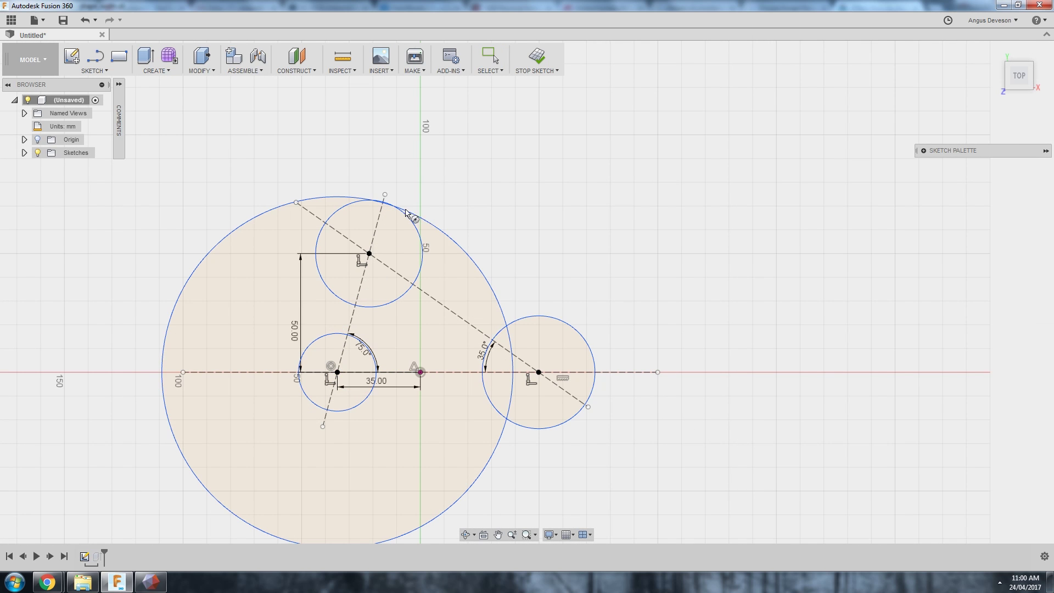
{"action": "left_click", "coordinate": [519, 425]}
{"action": "left_click", "coordinate": [464, 258]}
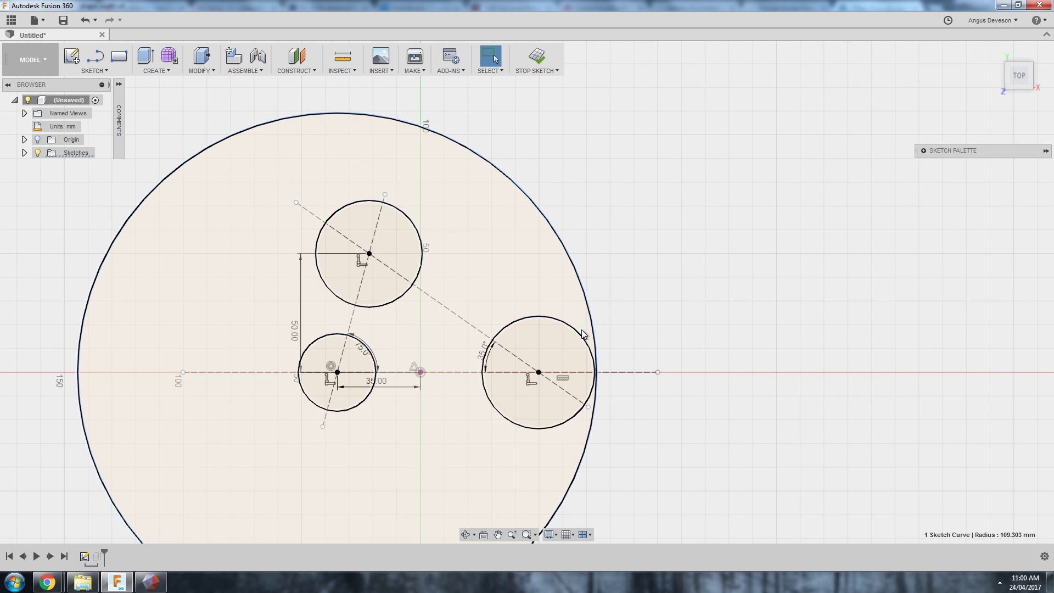
{"action": "right_click", "coordinate": [540, 357]}
Add a large circle around the right vertex and make it tangent to the upper circle
{"action": "left_click", "coordinate": [555, 418]}
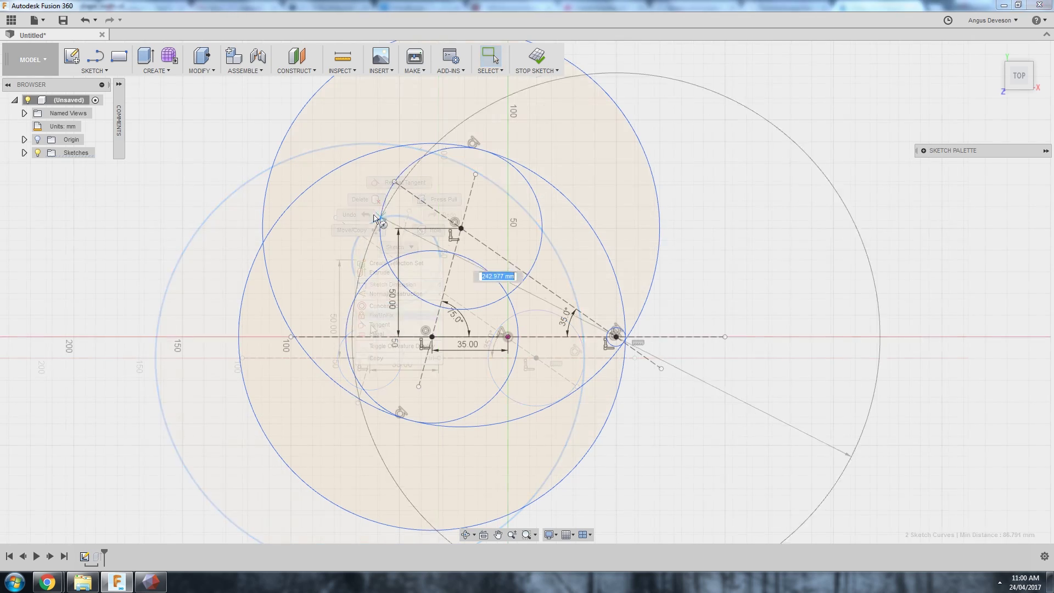
{"action": "left_click", "coordinate": [386, 177]}
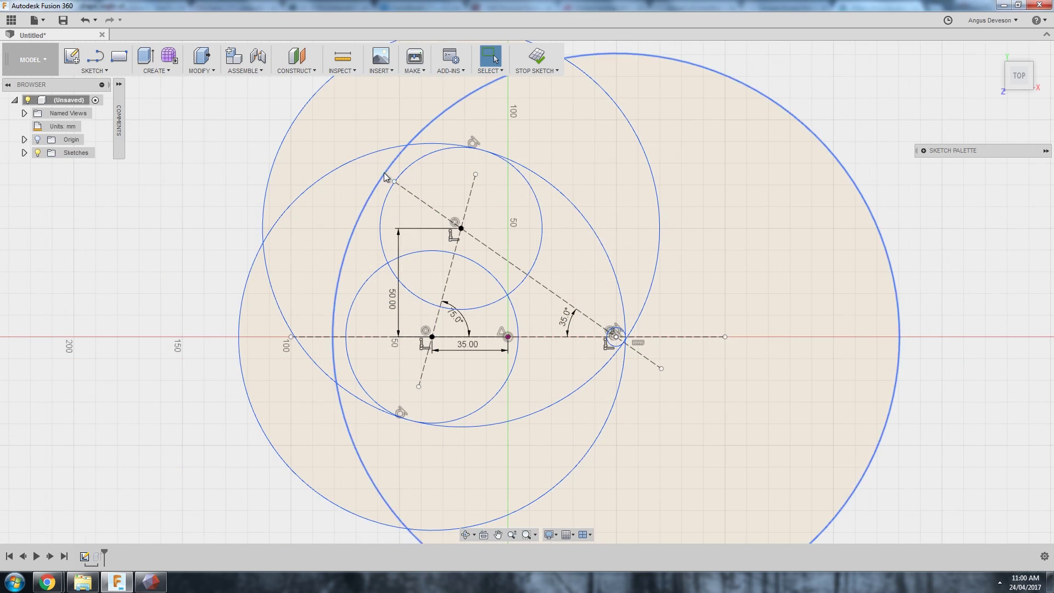
{"action": "left_click", "coordinate": [387, 175]}
{"action": "right_click", "coordinate": [354, 304]}
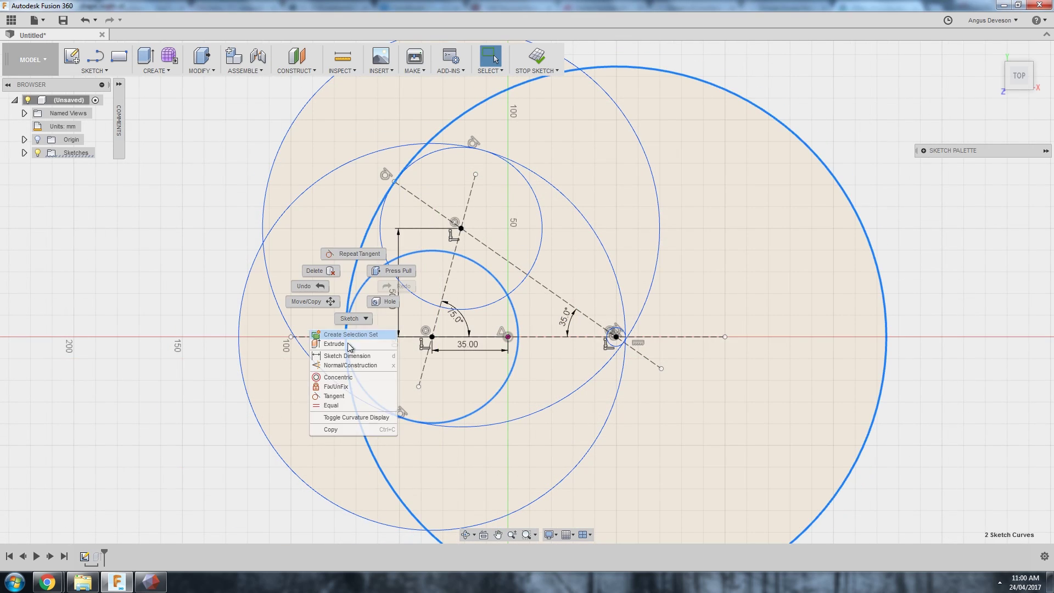
{"action": "left_click", "coordinate": [318, 341]}
{"action": "scroll", "coordinate": [618, 308], "scroll_direction": "up", "scroll_amount": 3}
{"action": "left_click", "coordinate": [616, 332]}
{"action": "left_click", "coordinate": [617, 295]}
{"action": "key", "text": "Return"}
{"action": "scroll", "coordinate": [489, 179], "scroll_direction": "down", "scroll_amount": 5}
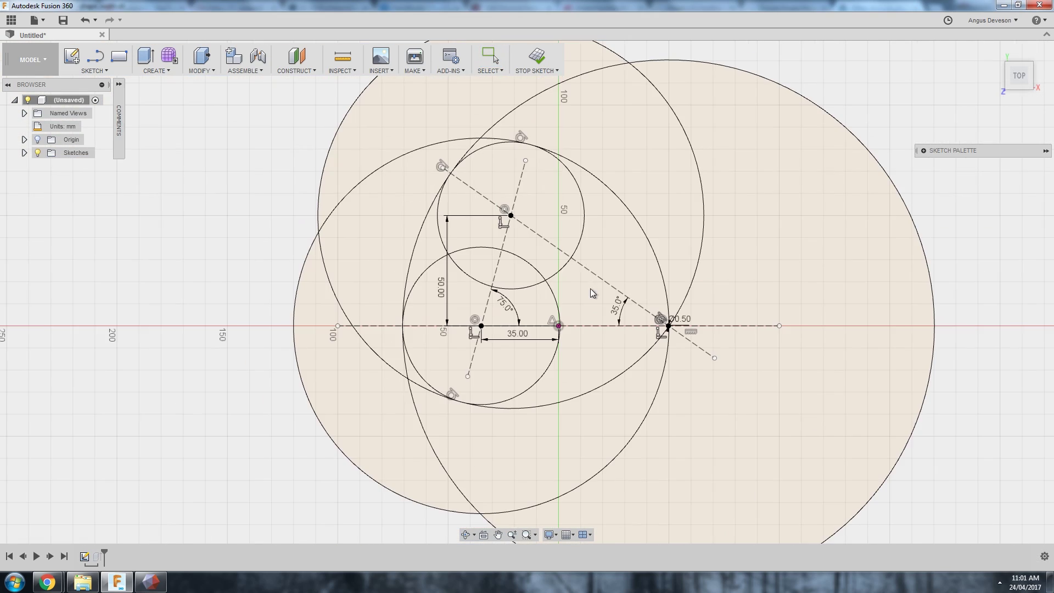
Extrude the constant-width outline into Body1 and start exporting Body1 as STL
{"action": "key", "text": "e"}
{"action": "left_click", "coordinate": [971, 273]}
{"action": "left_click_drag", "start_coordinate": [342, 259], "coordinate": [418, 286]}
{"action": "right_click", "coordinate": [57, 159]}
{"action": "right_click", "coordinate": [84, 167]}
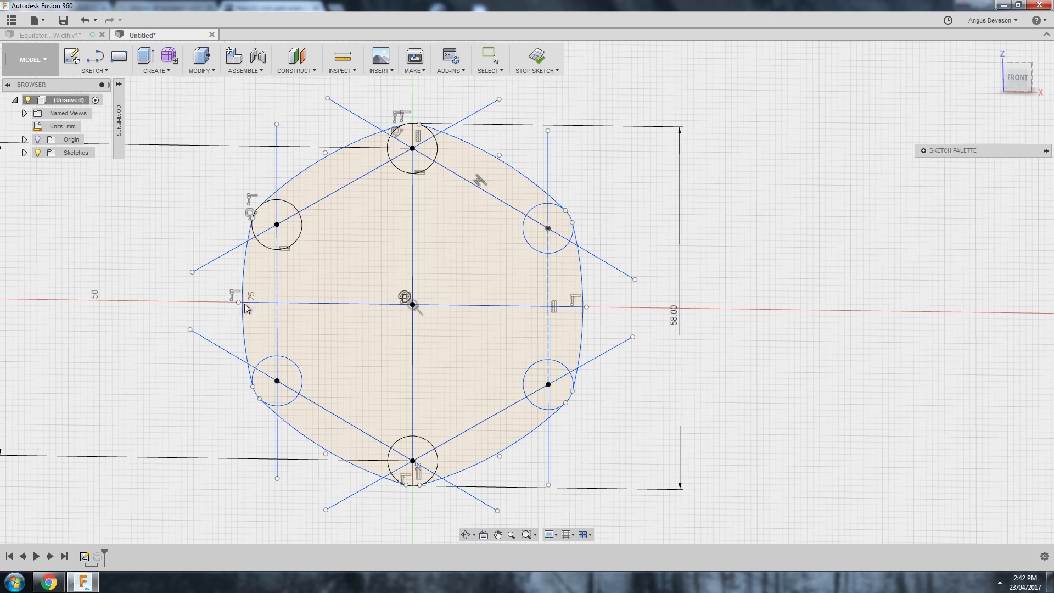
Zoom in and out on the hexagon-based outline to frame it for measuring
{"action": "scroll", "coordinate": [234, 334], "scroll_direction": "up", "scroll_amount": 3}
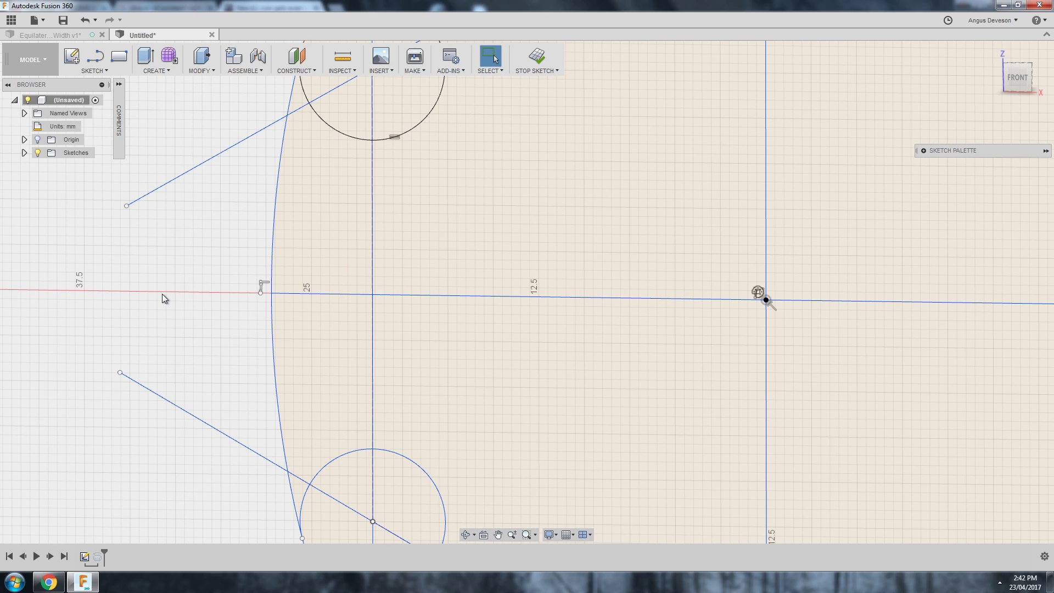
{"action": "scroll", "coordinate": [254, 301], "scroll_direction": "down", "scroll_amount": 5}
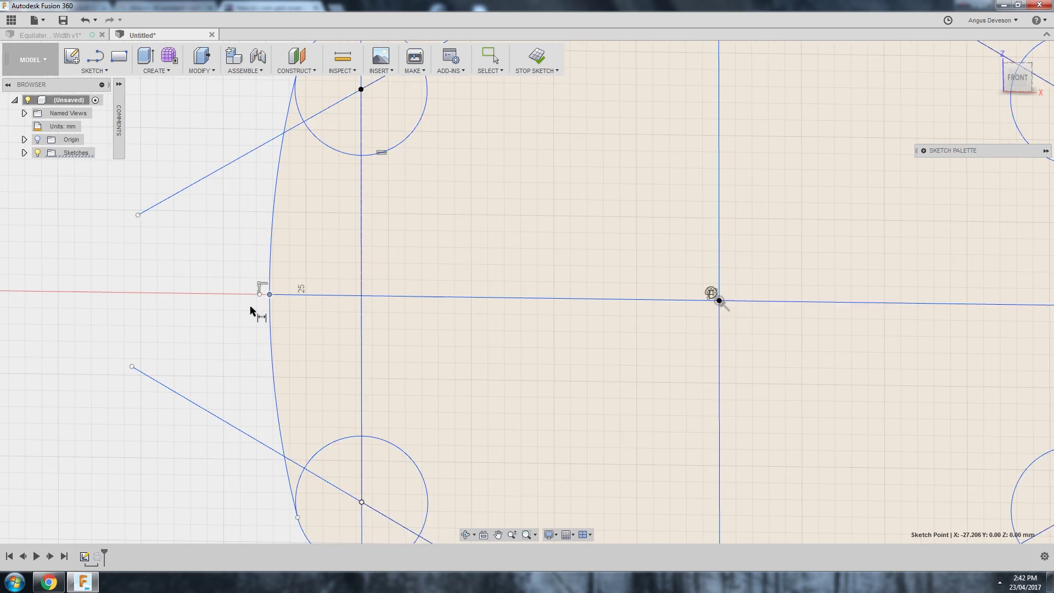
{"action": "scroll", "coordinate": [594, 308], "scroll_direction": "up", "scroll_amount": 2}
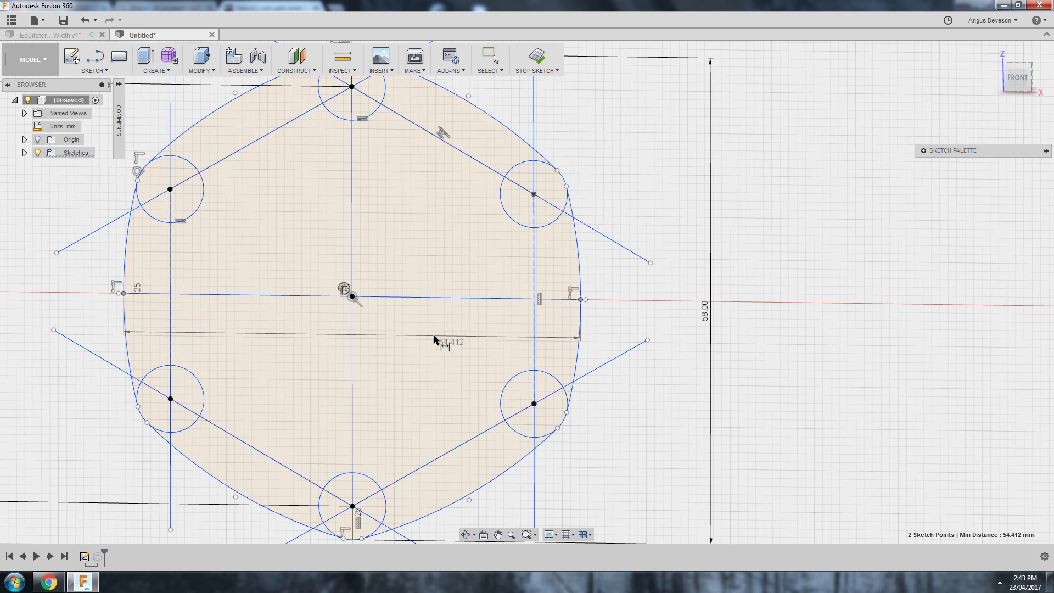